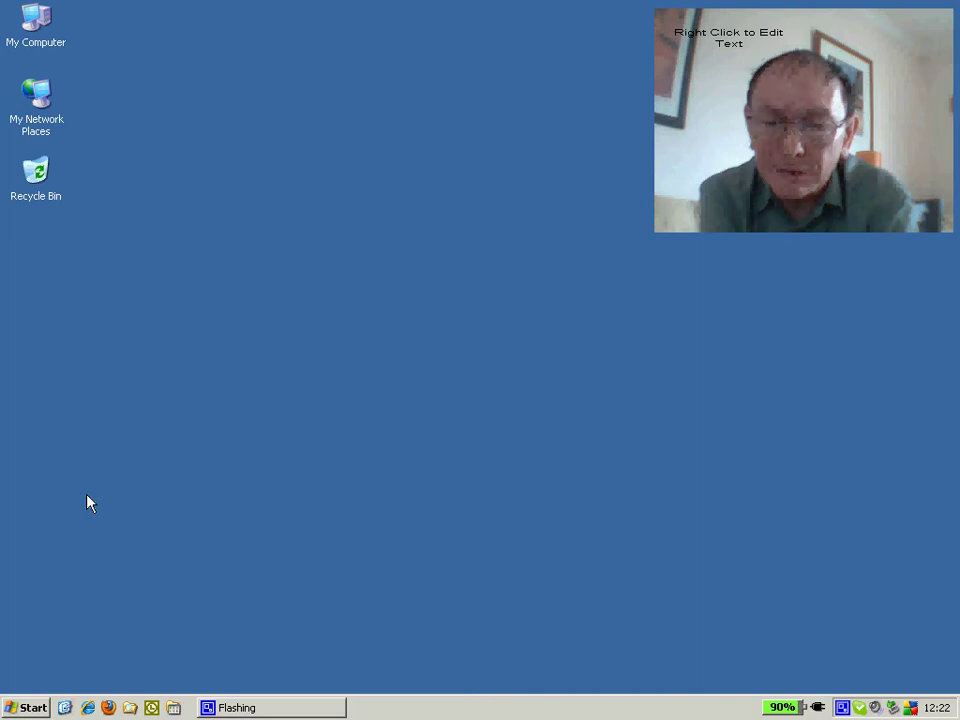
# Glance at the Start menu, then confirm the Windows Classic theme in Display Properties
pyautogui.click(26, 712)
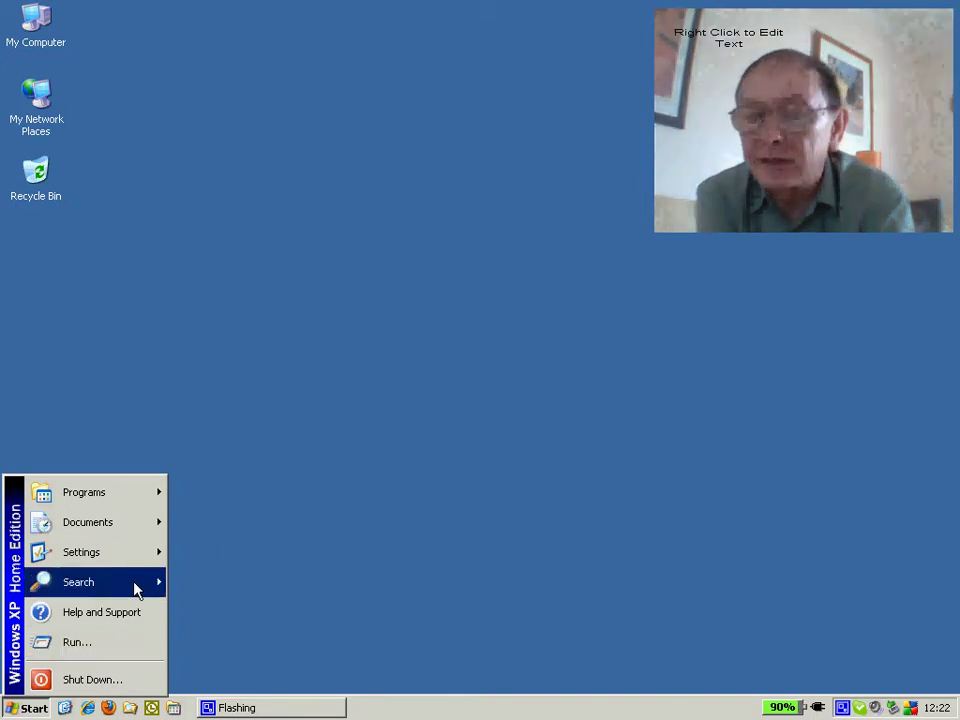
pyautogui.click(232, 556)
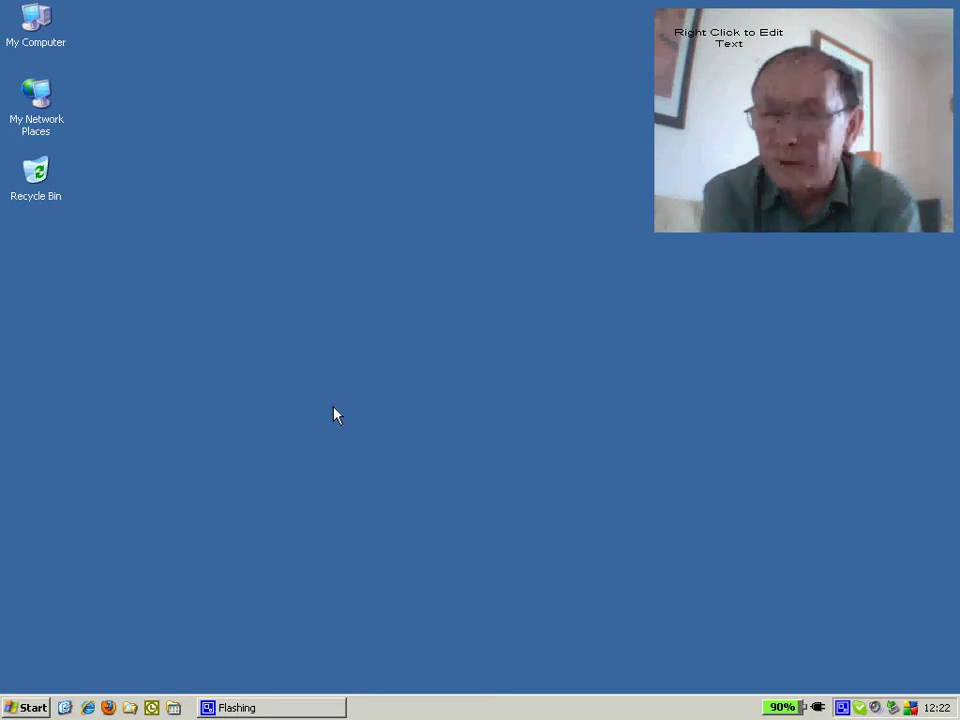
pyautogui.rightClick(416, 453)
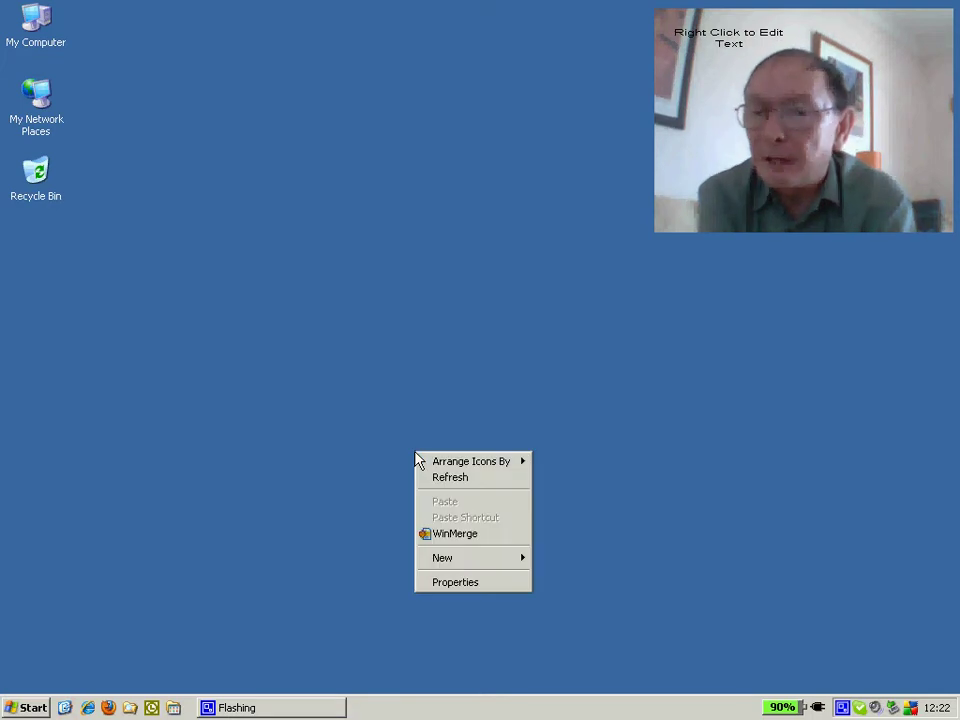
pyautogui.click(453, 586)
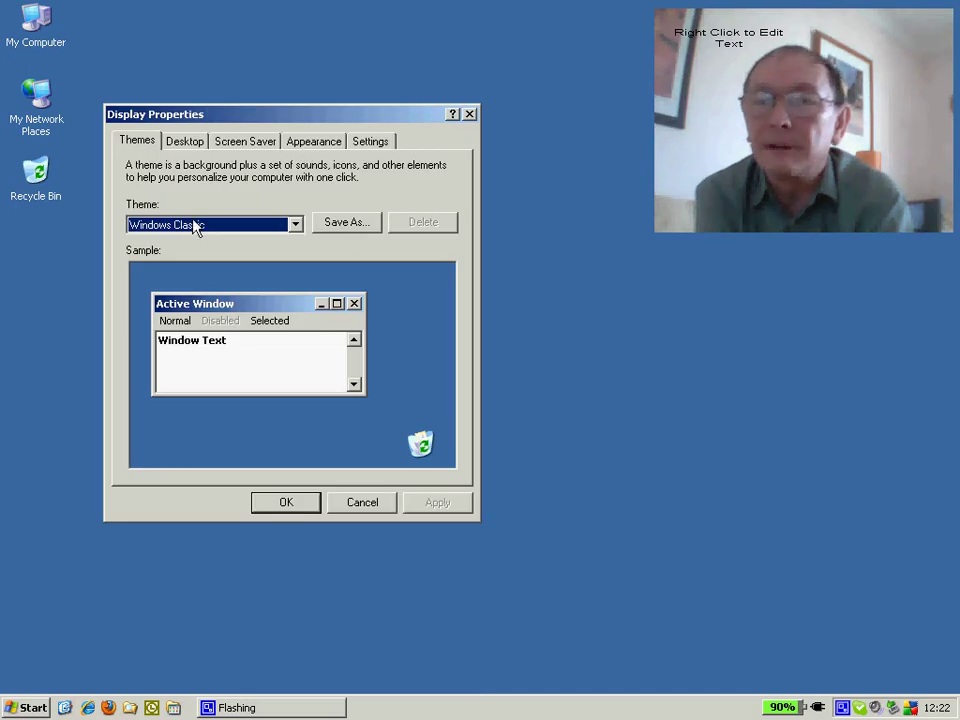
pyautogui.click(280, 505)
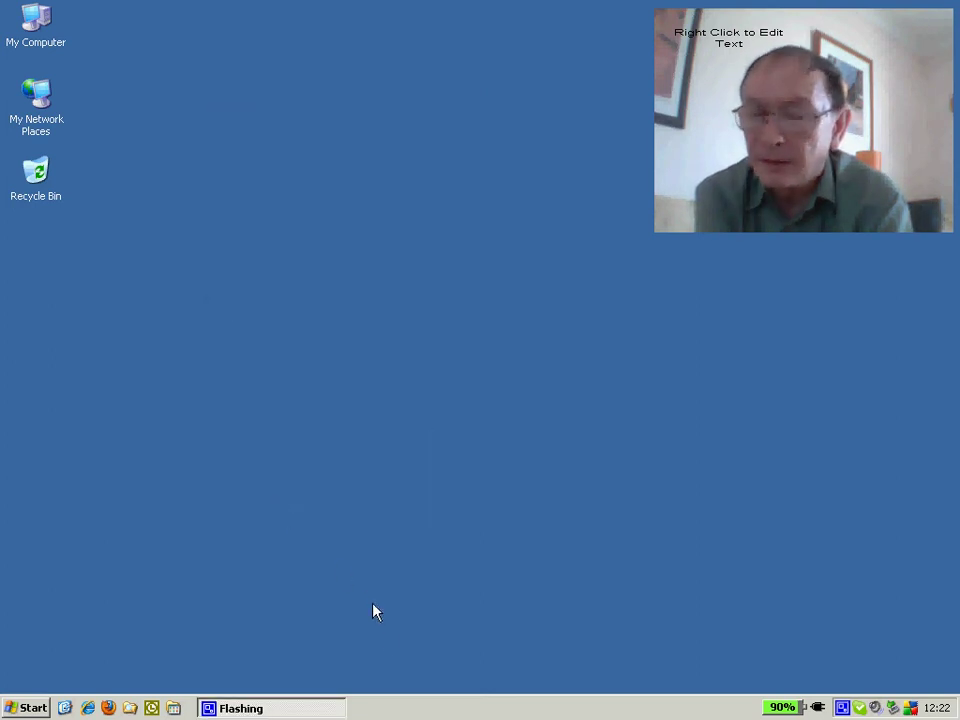
# Choose Classic Start menu in the taskbar's Start Menu properties and confirm
pyautogui.rightClick(441, 711)
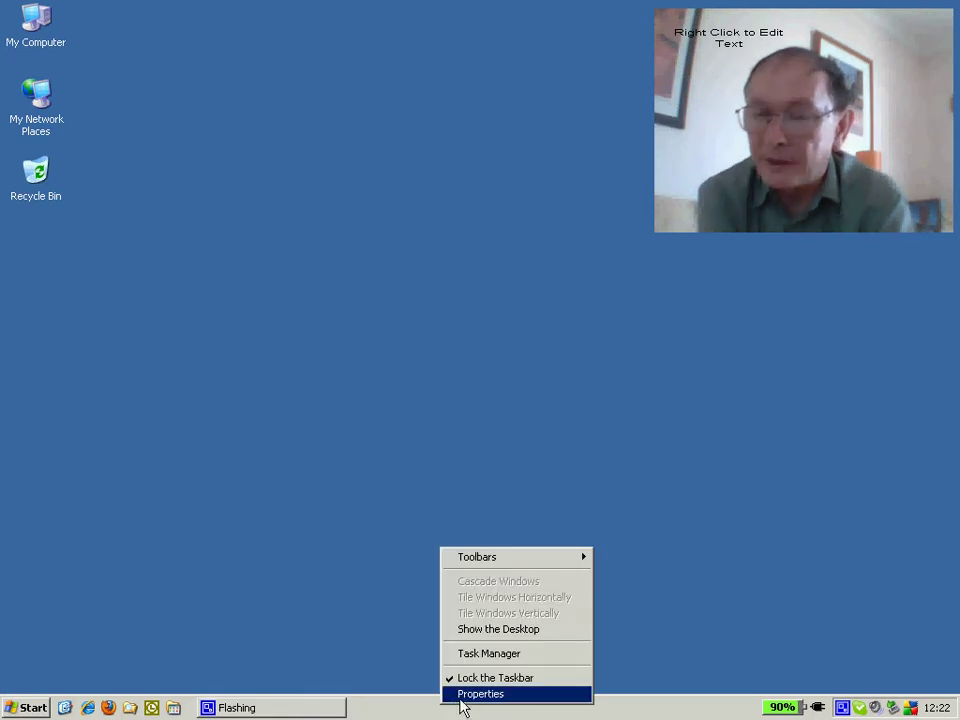
pyautogui.click(463, 694)
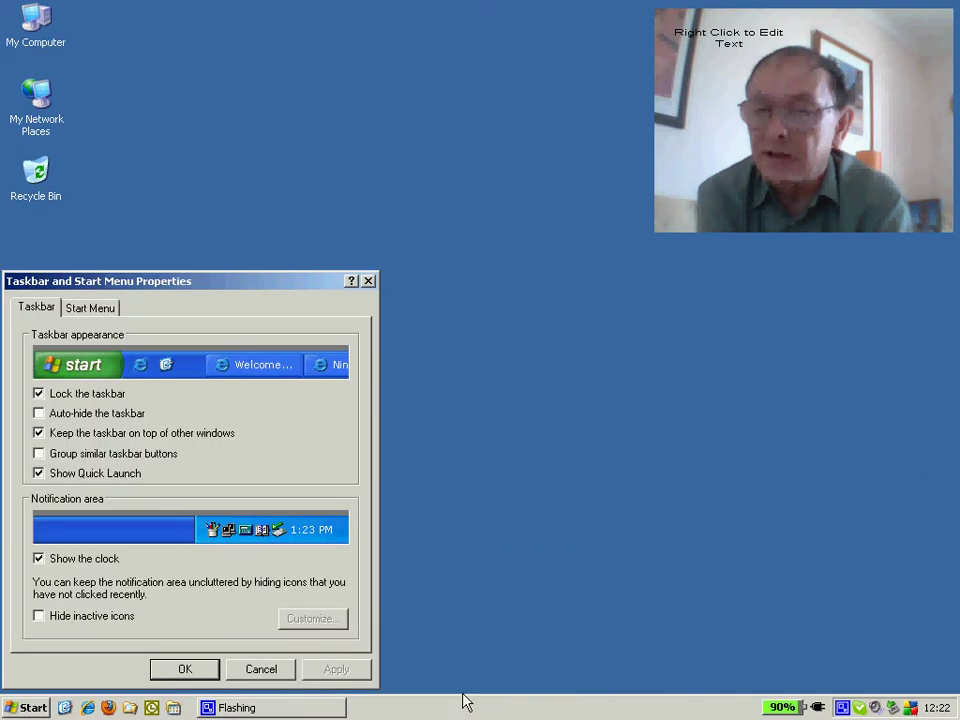
pyautogui.click(97, 316)
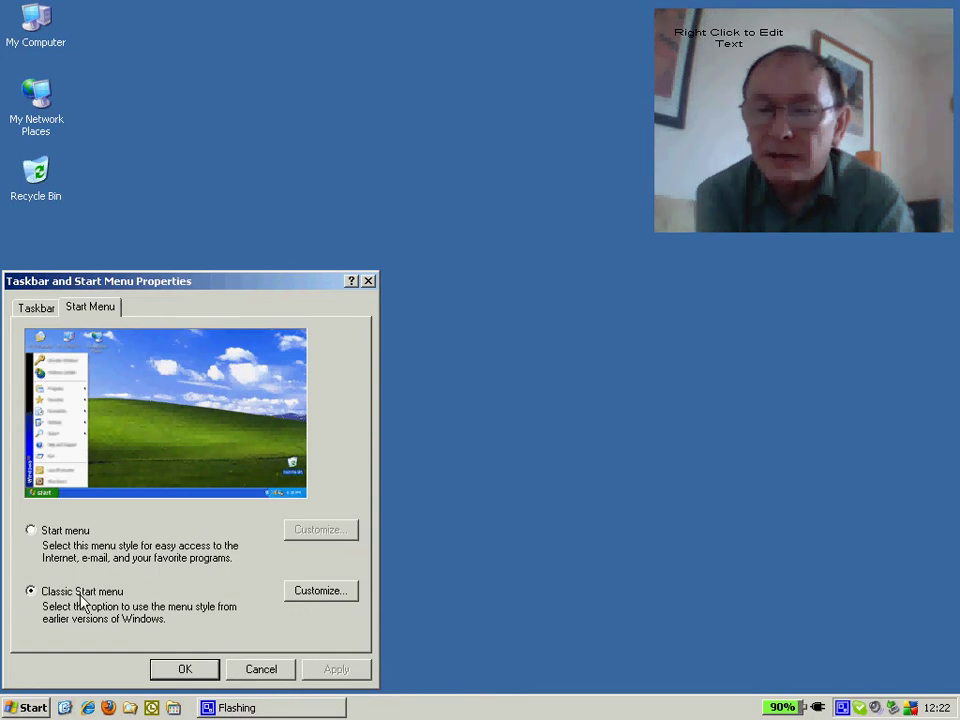
pyautogui.click(189, 676)
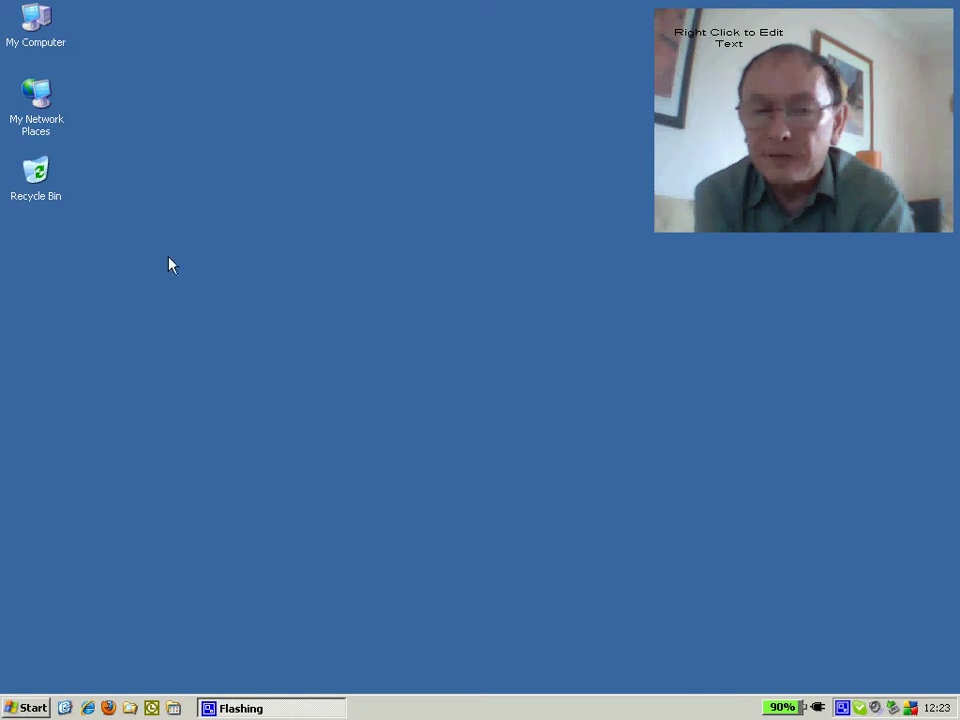
# Select Use Windows classic folders in My Computer's Folder Options, then close My Computer
pyautogui.doubleClick(44, 40)
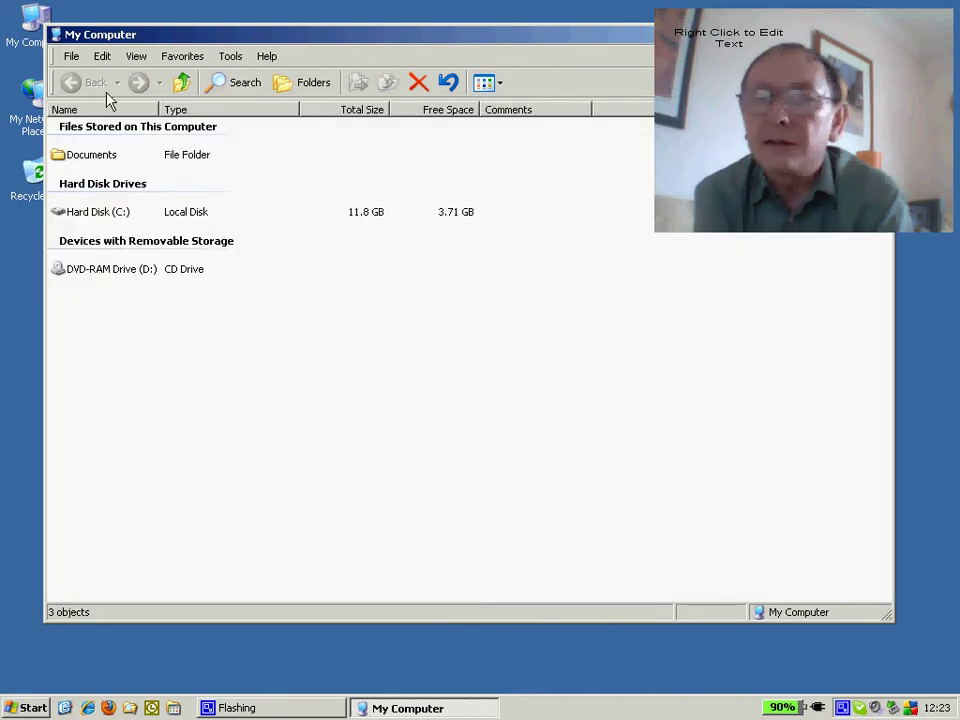
pyautogui.click(232, 57)
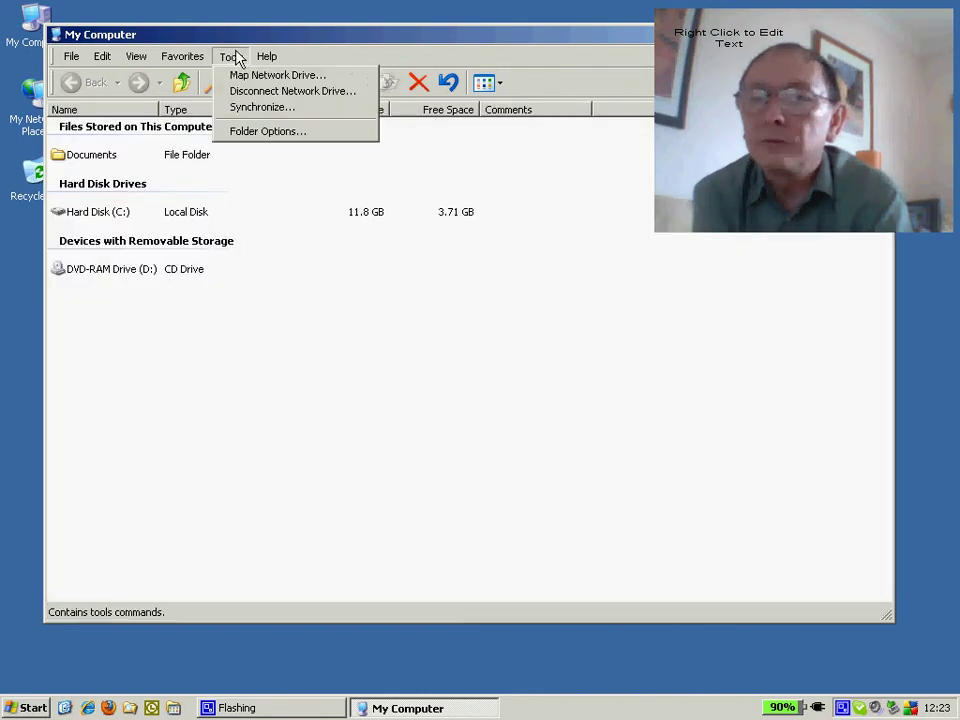
pyautogui.click(240, 132)
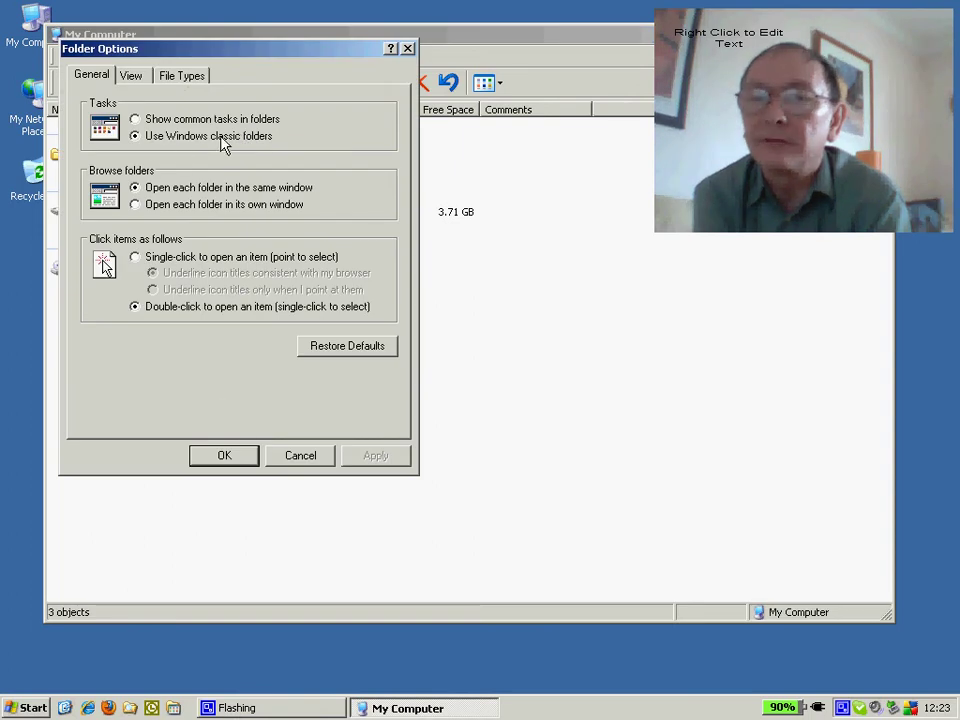
pyautogui.click(224, 456)
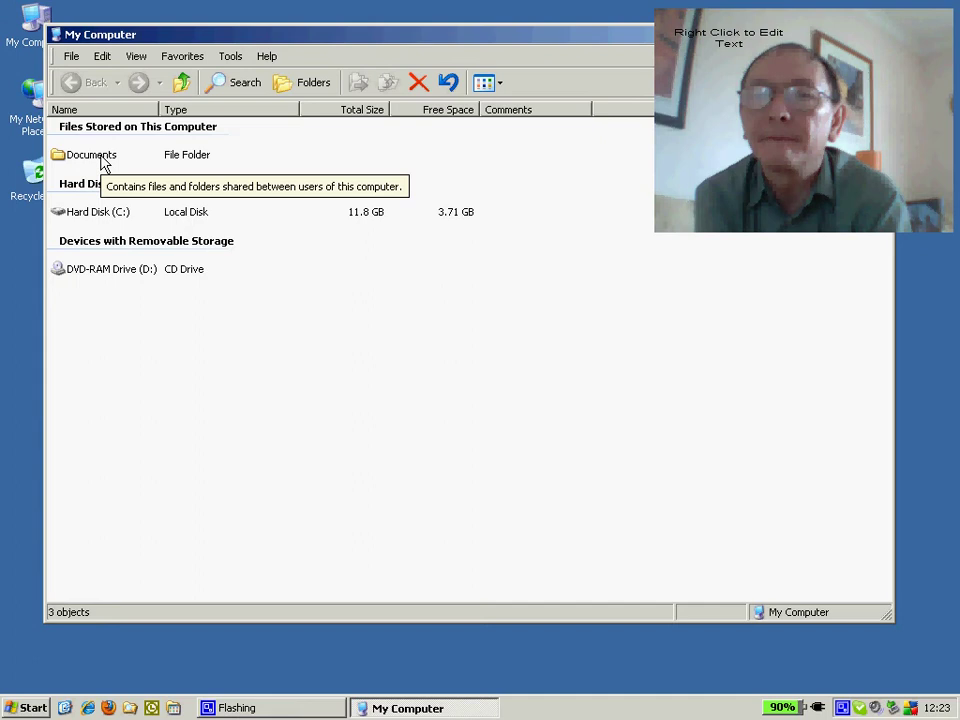
pyautogui.doubleClick(56, 36)
# Set Performance Options on the Advanced tab of System Properties to Adjust for best performance
pyautogui.rightClick(42, 36)
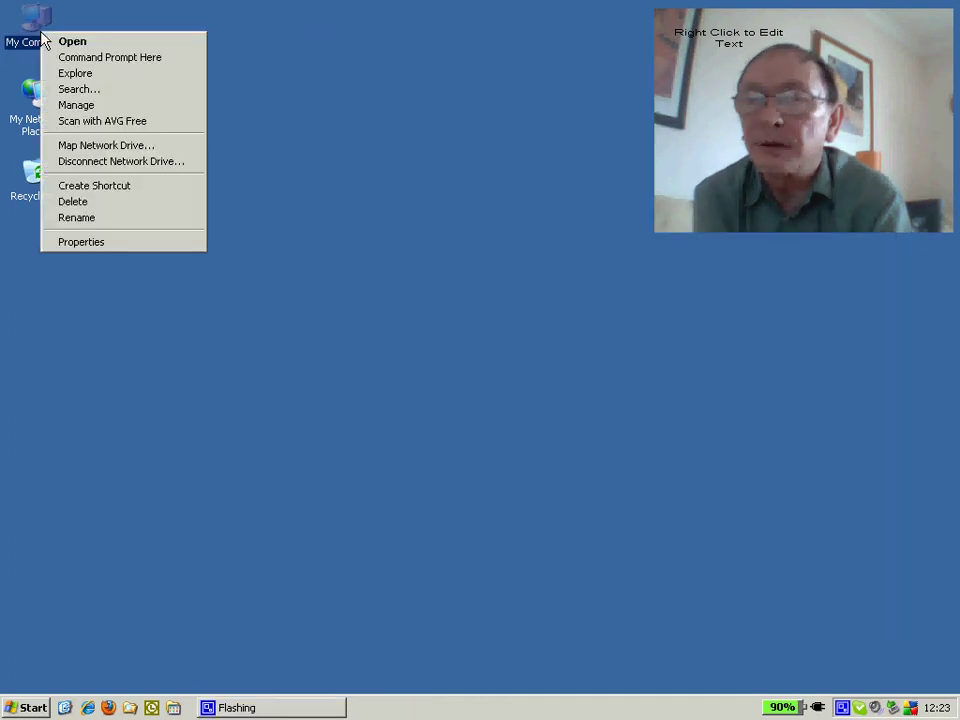
pyautogui.click(78, 242)
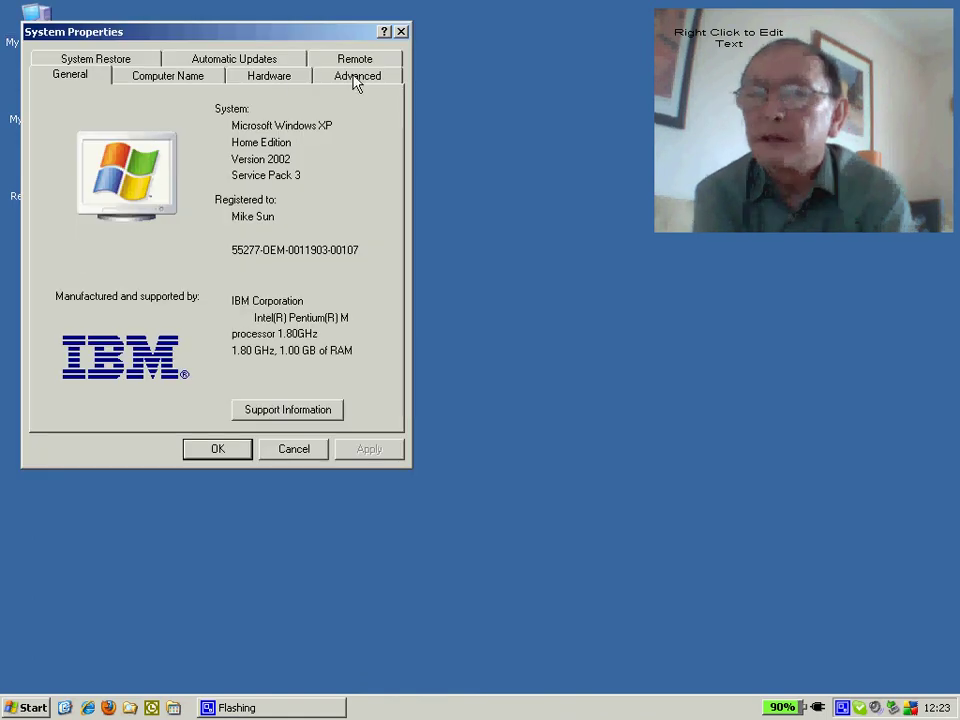
pyautogui.click(355, 78)
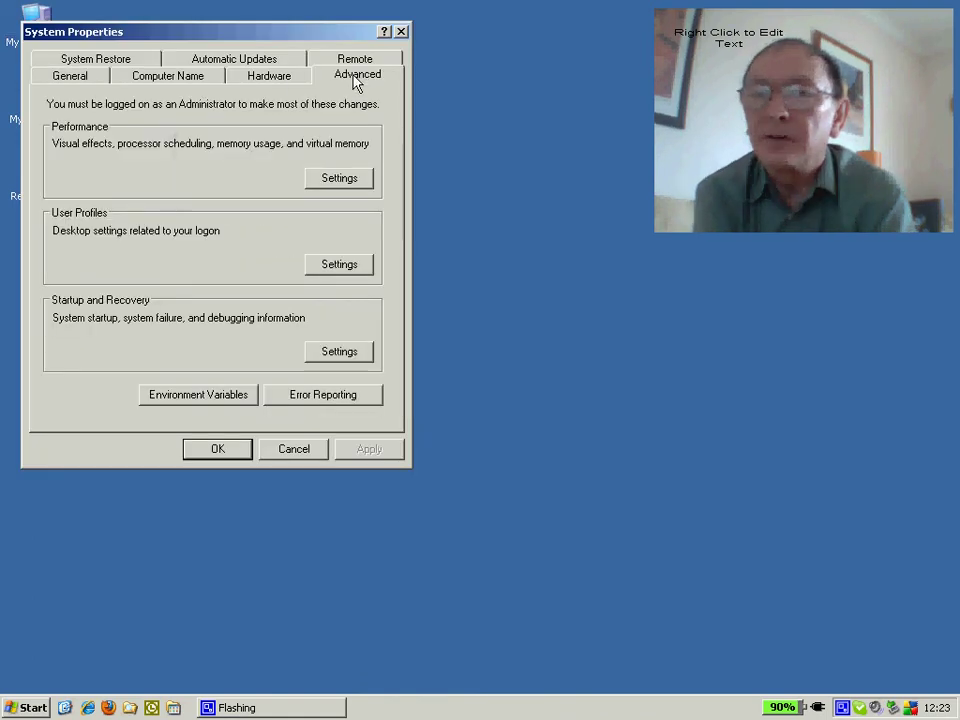
pyautogui.click(336, 182)
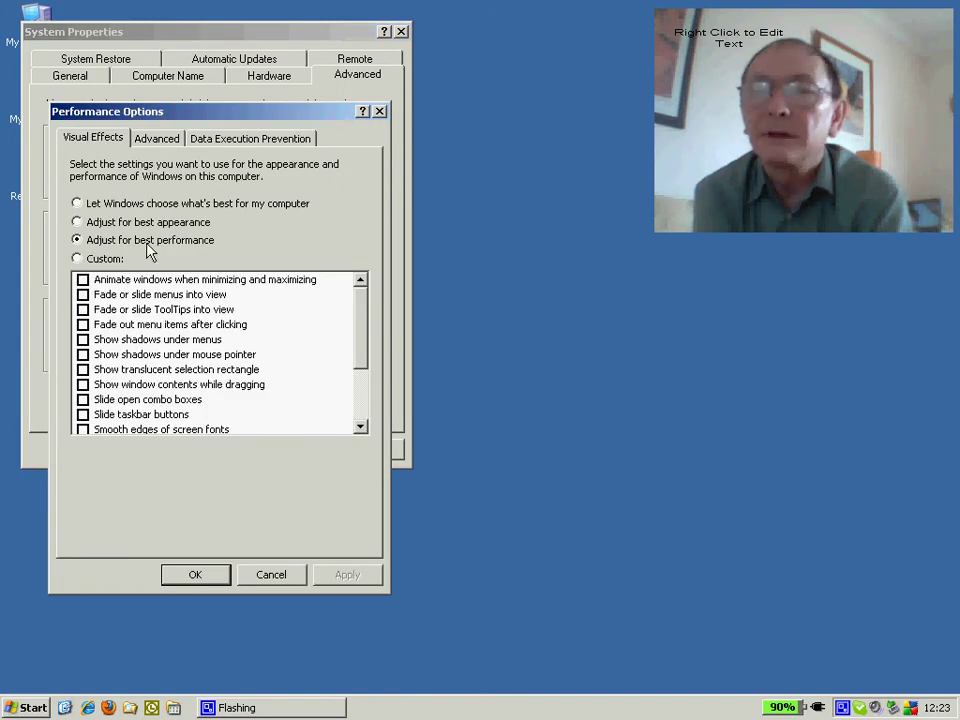
pyautogui.click(185, 574)
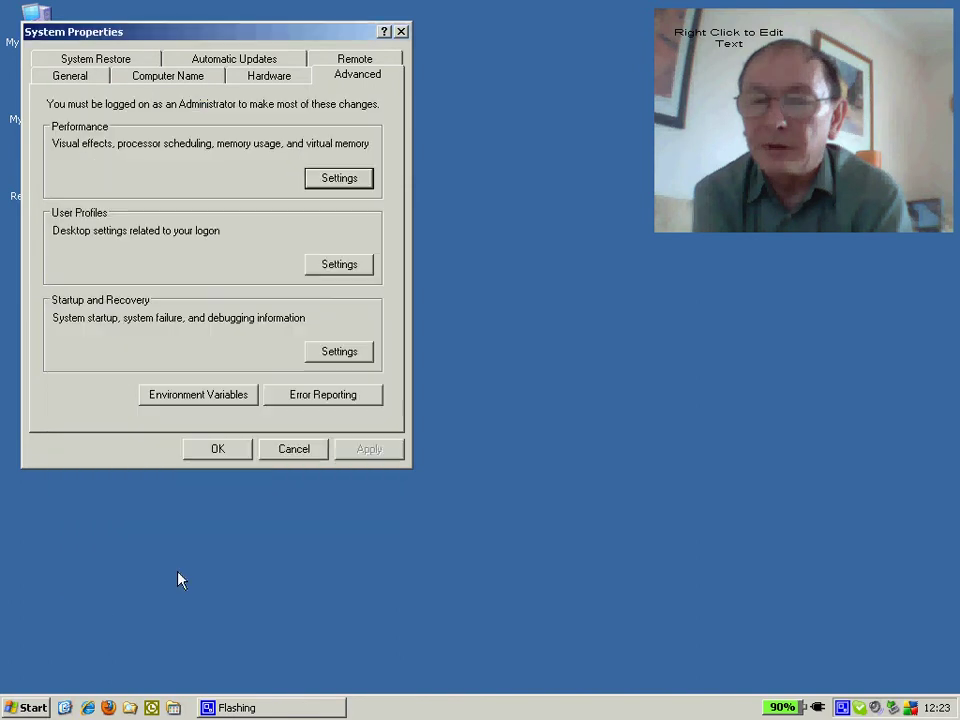
# Check Turn off System Restore on all drives and close System Properties
pyautogui.click(97, 64)
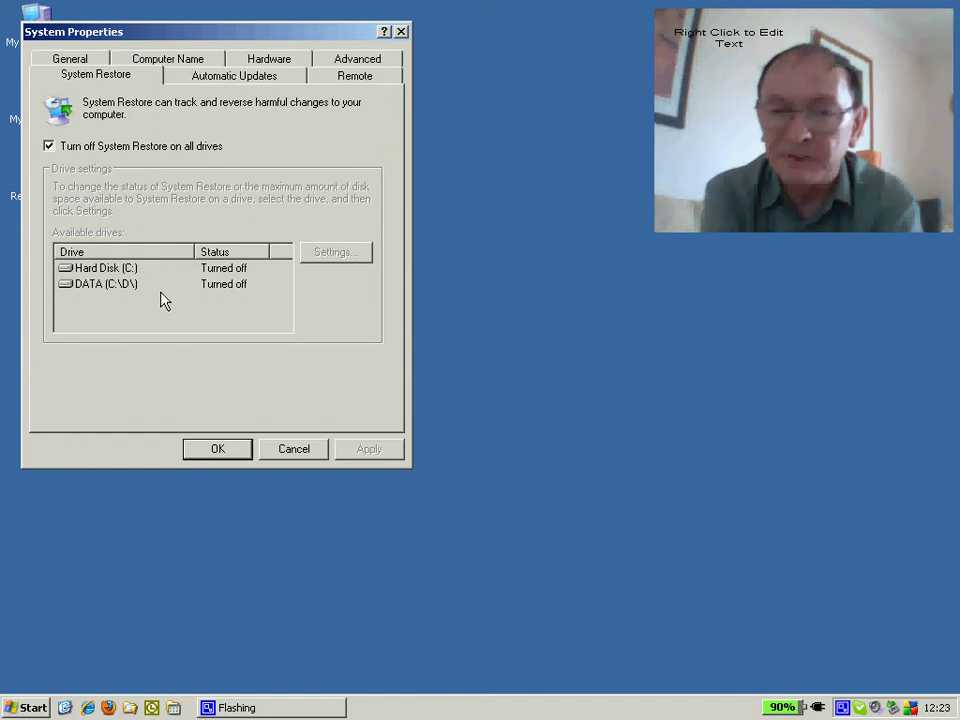
pyautogui.click(212, 449)
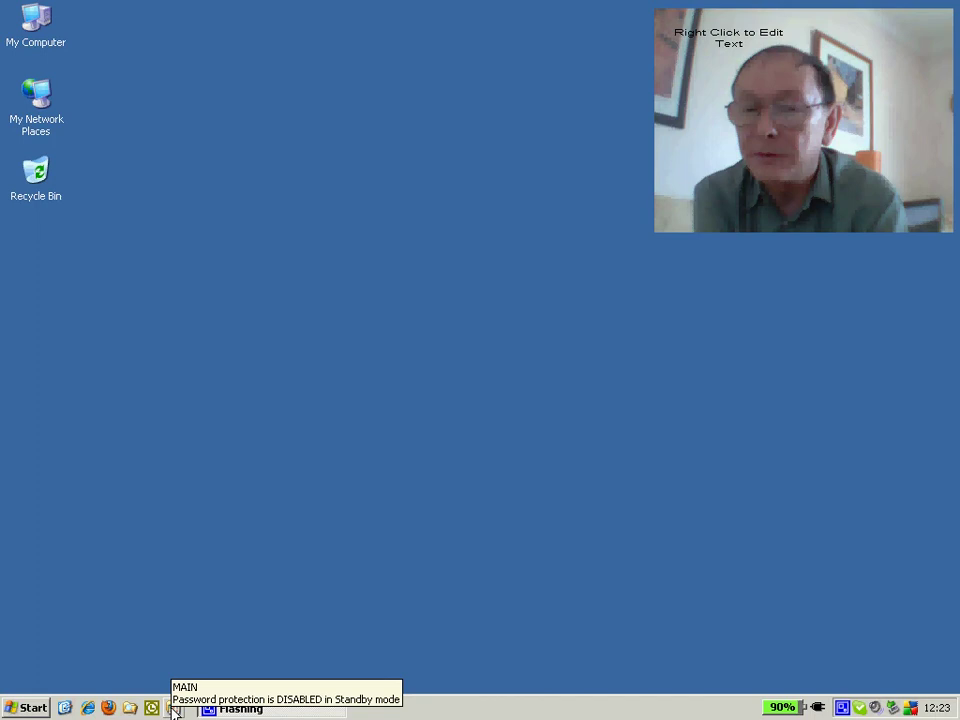
pyautogui.rightClick(378, 710)
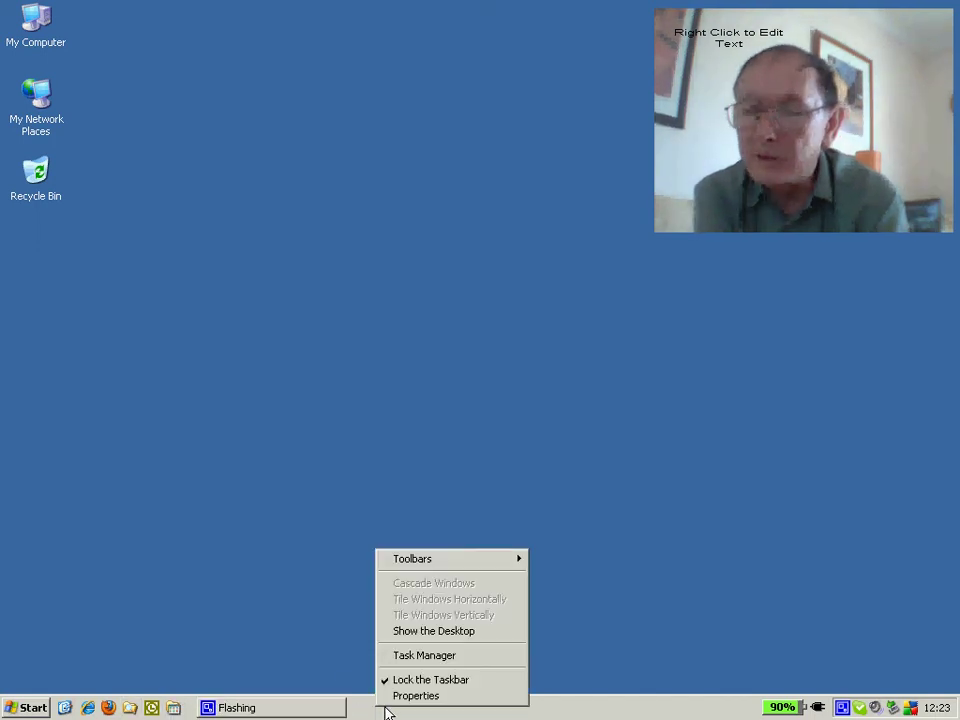
pyautogui.click(397, 697)
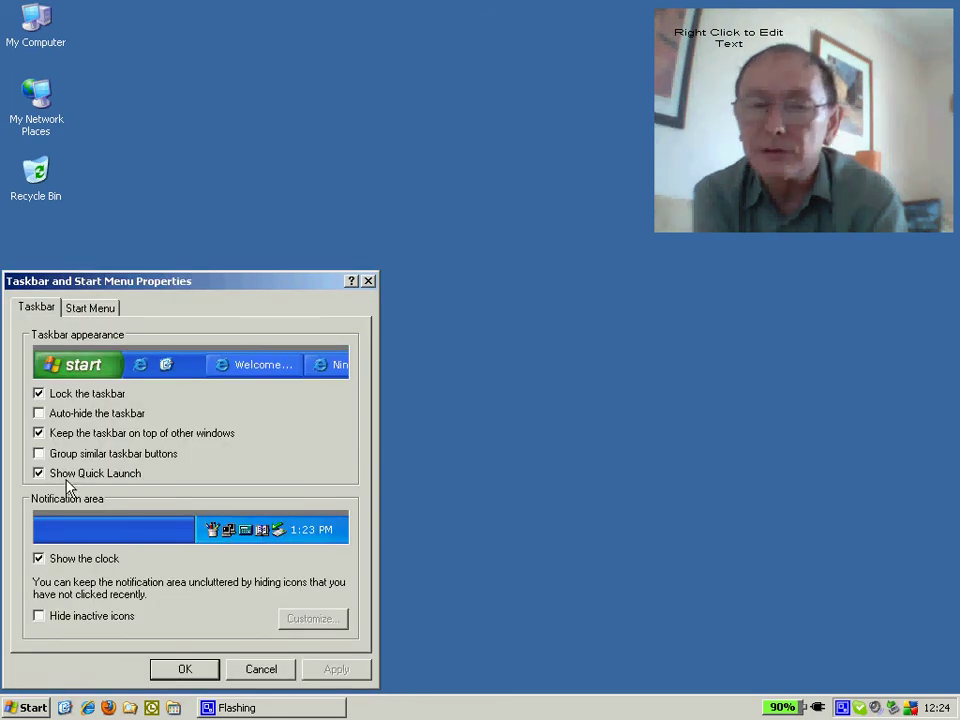
pyautogui.click(183, 670)
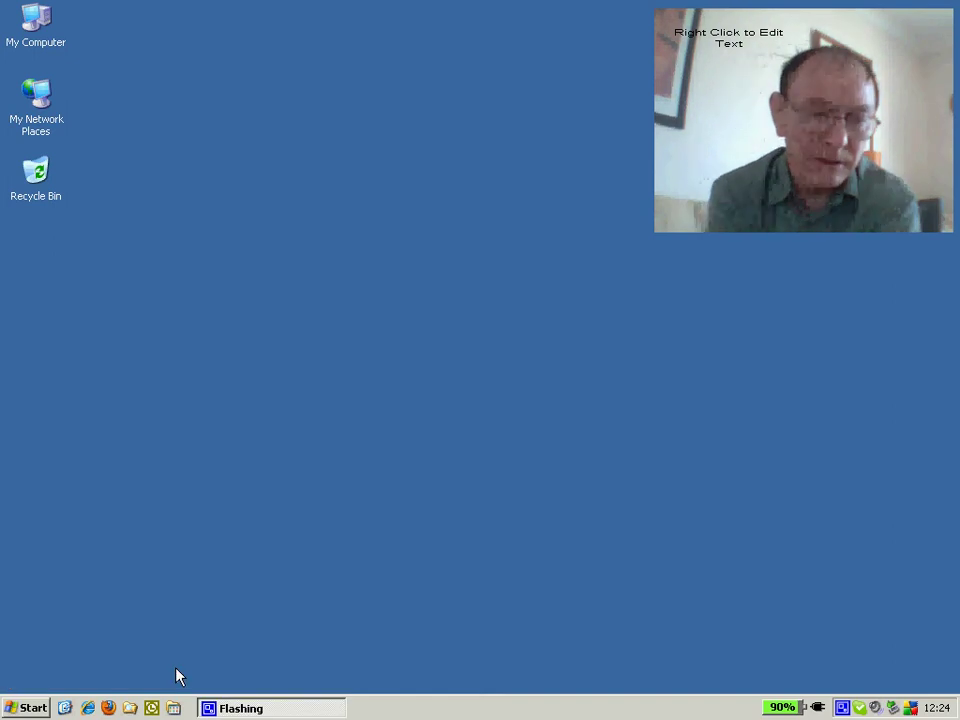
pyautogui.click(28, 707)
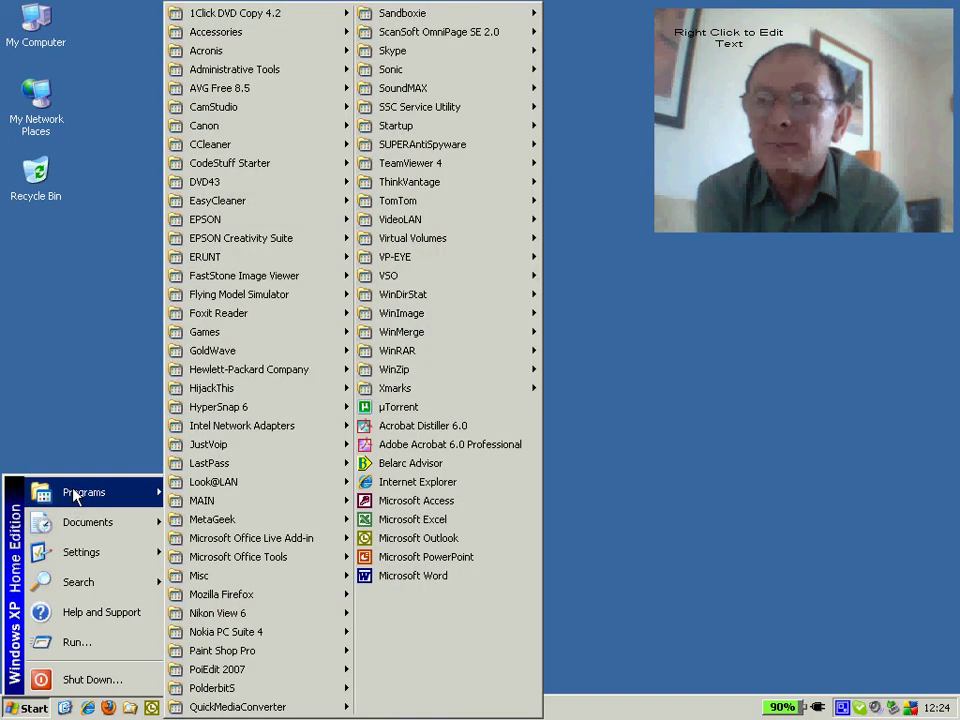
pyautogui.moveTo(85, 492)
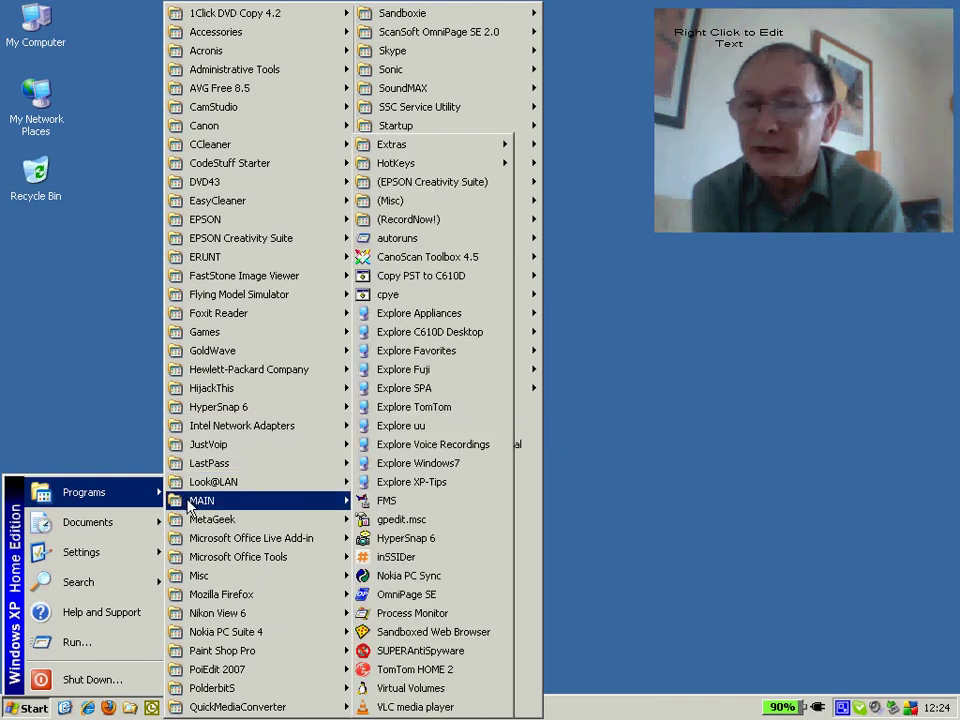
pyautogui.moveTo(255, 500)
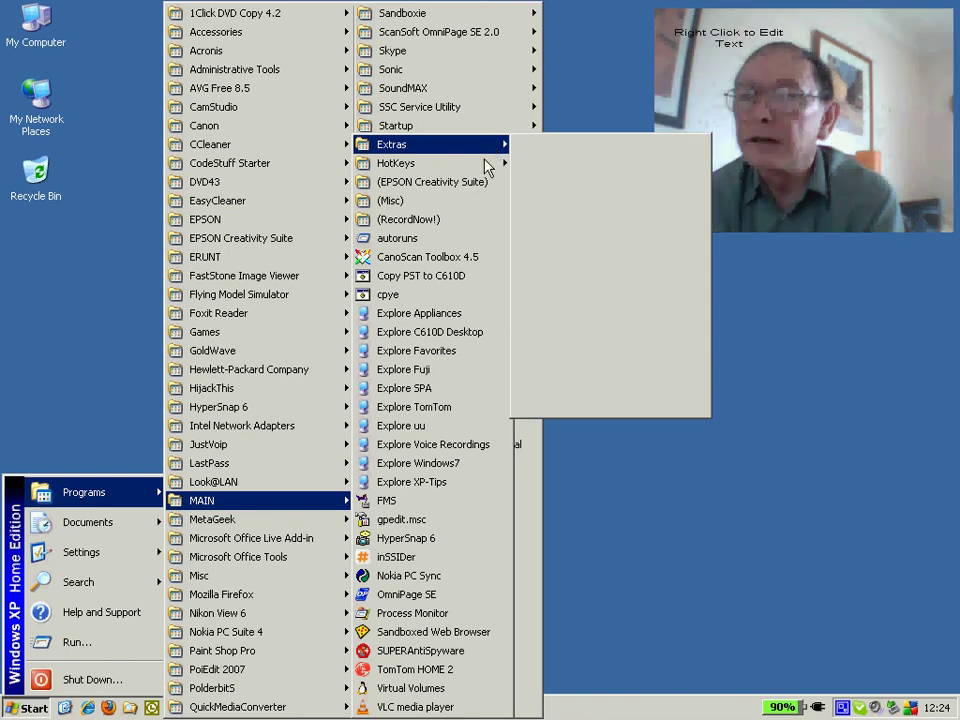
pyautogui.moveTo(430, 163)
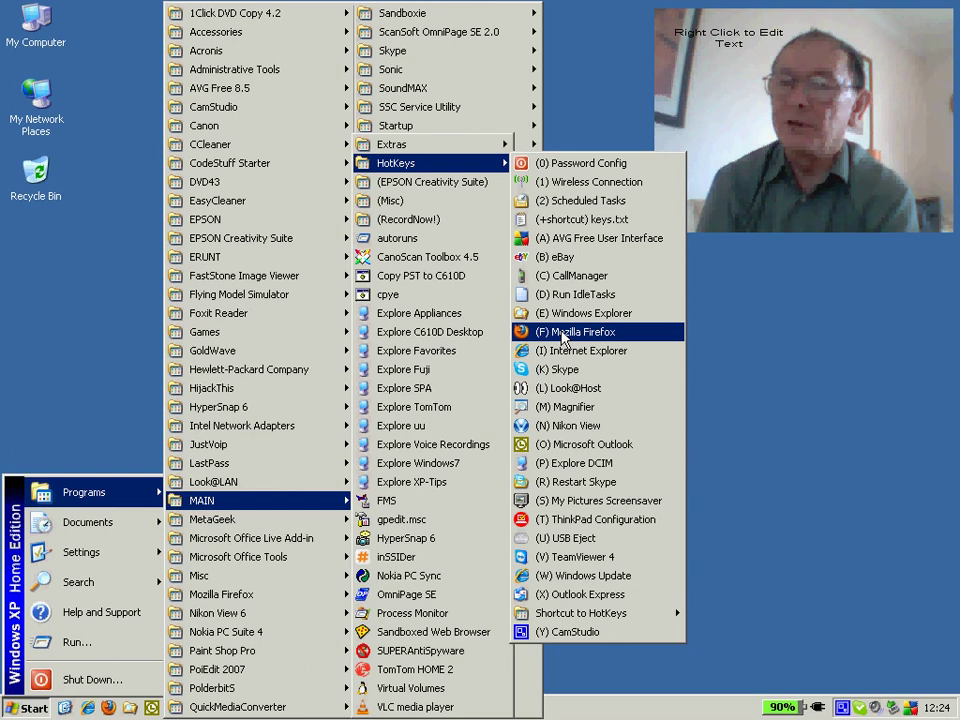
pyautogui.rightClick(563, 338)
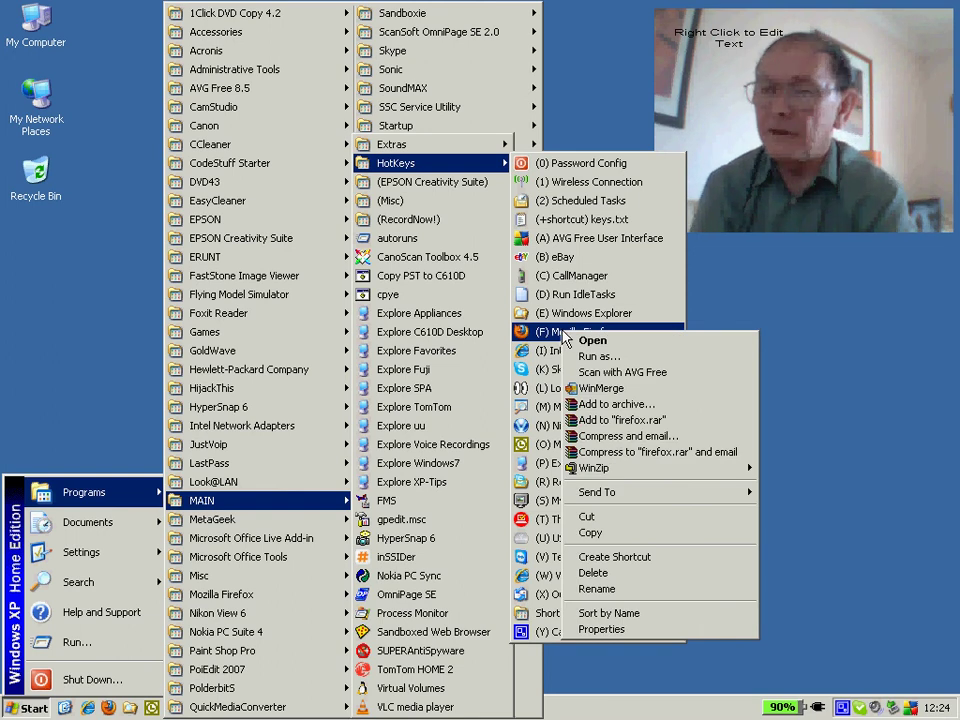
pyautogui.click(600, 629)
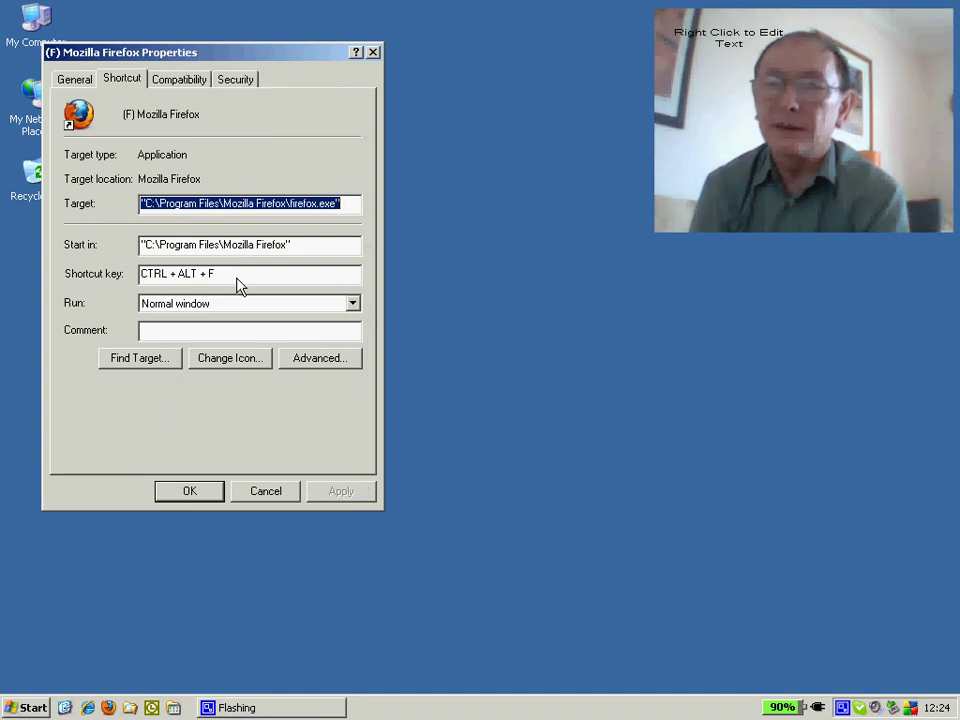
pyautogui.rightClick(178, 494)
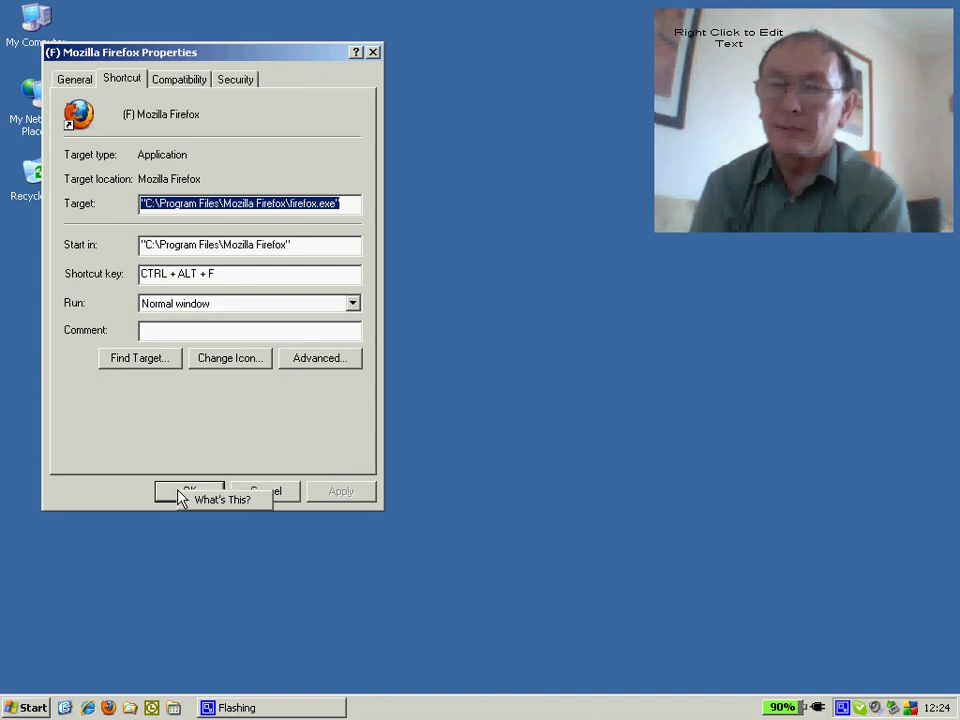
pyautogui.click(177, 493)
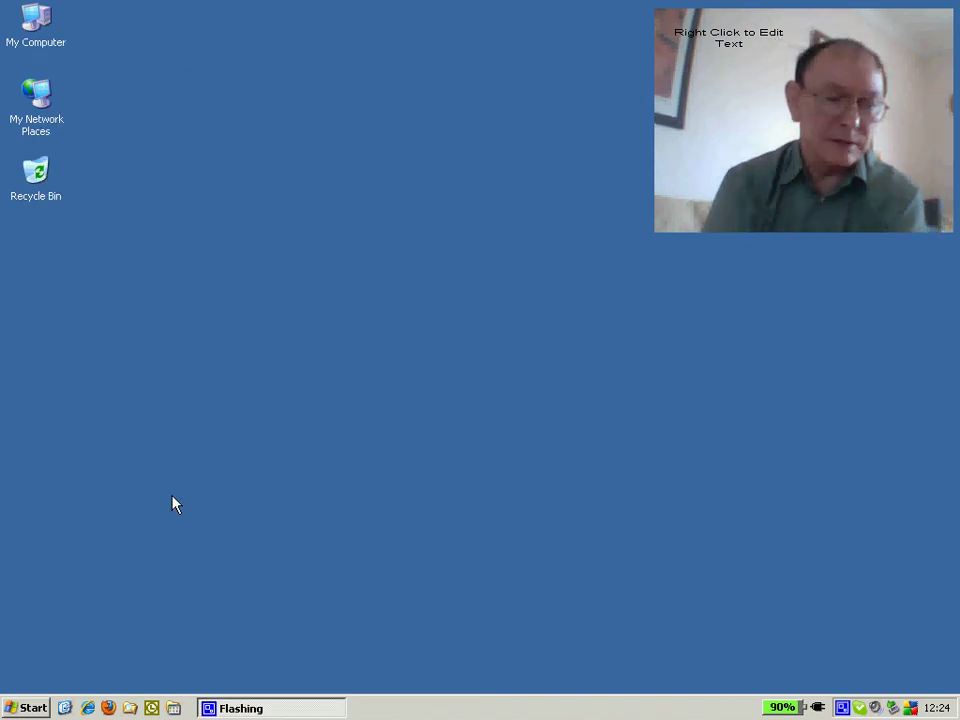
# Expand Programs in the classic Start menu to list installed applications
pyautogui.click(10, 711)
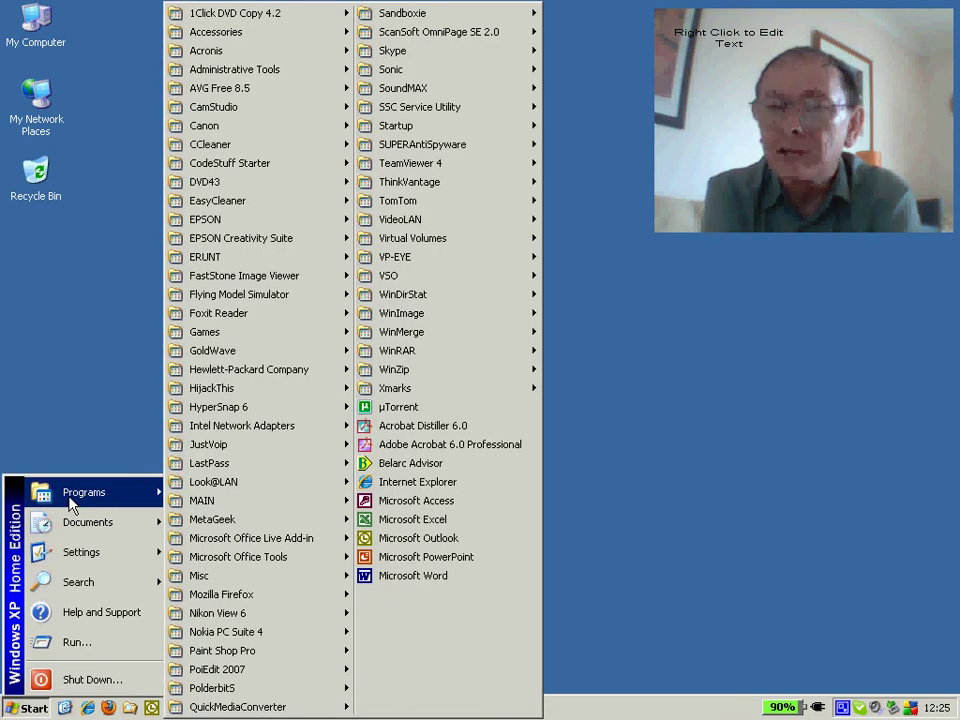